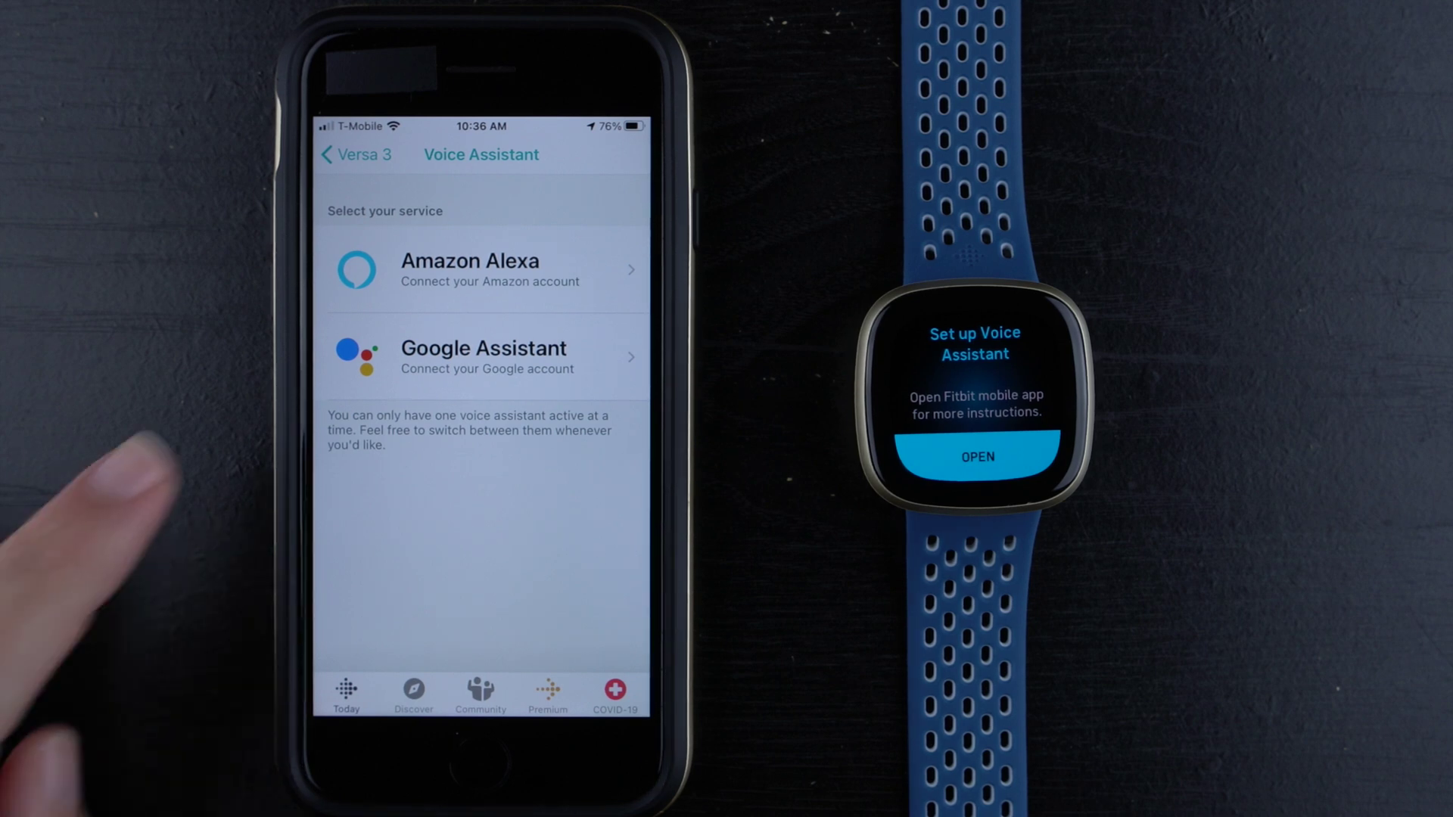
pyautogui.click(454, 352)
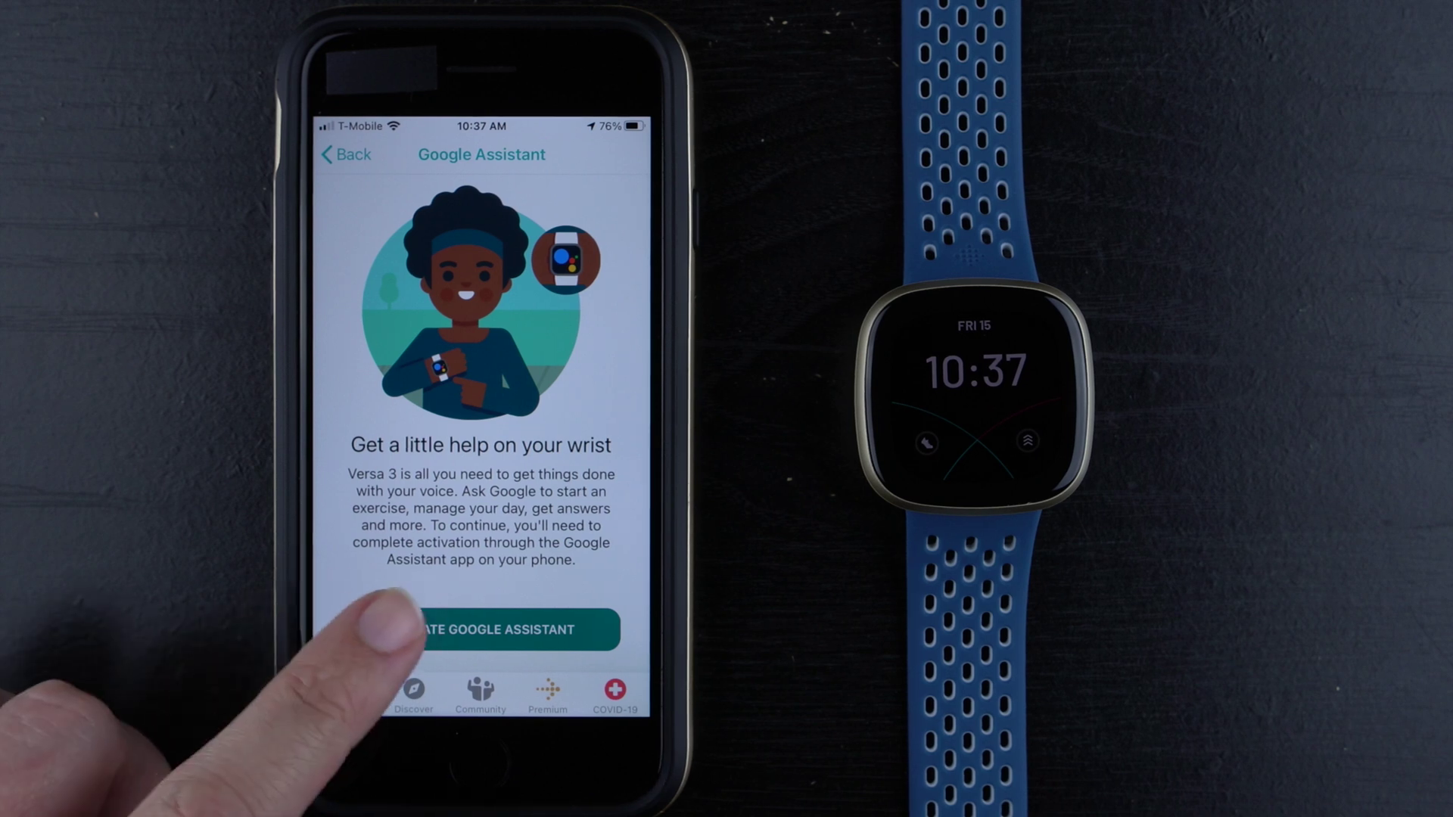
# Start Assistant activation, then install Google Assistant from the App Store with Touch ID.
pyautogui.click(481, 629)
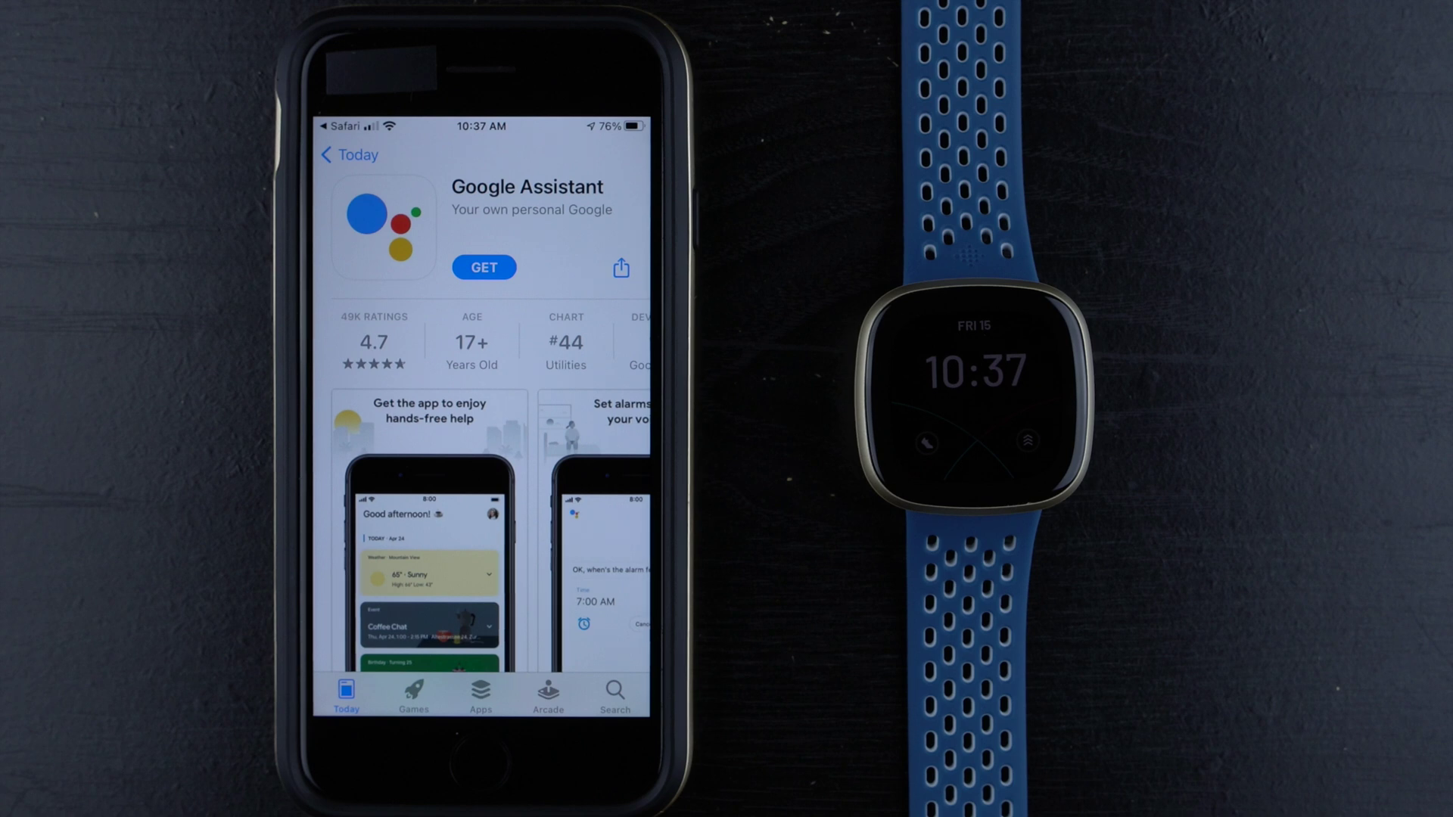
pyautogui.click(483, 266)
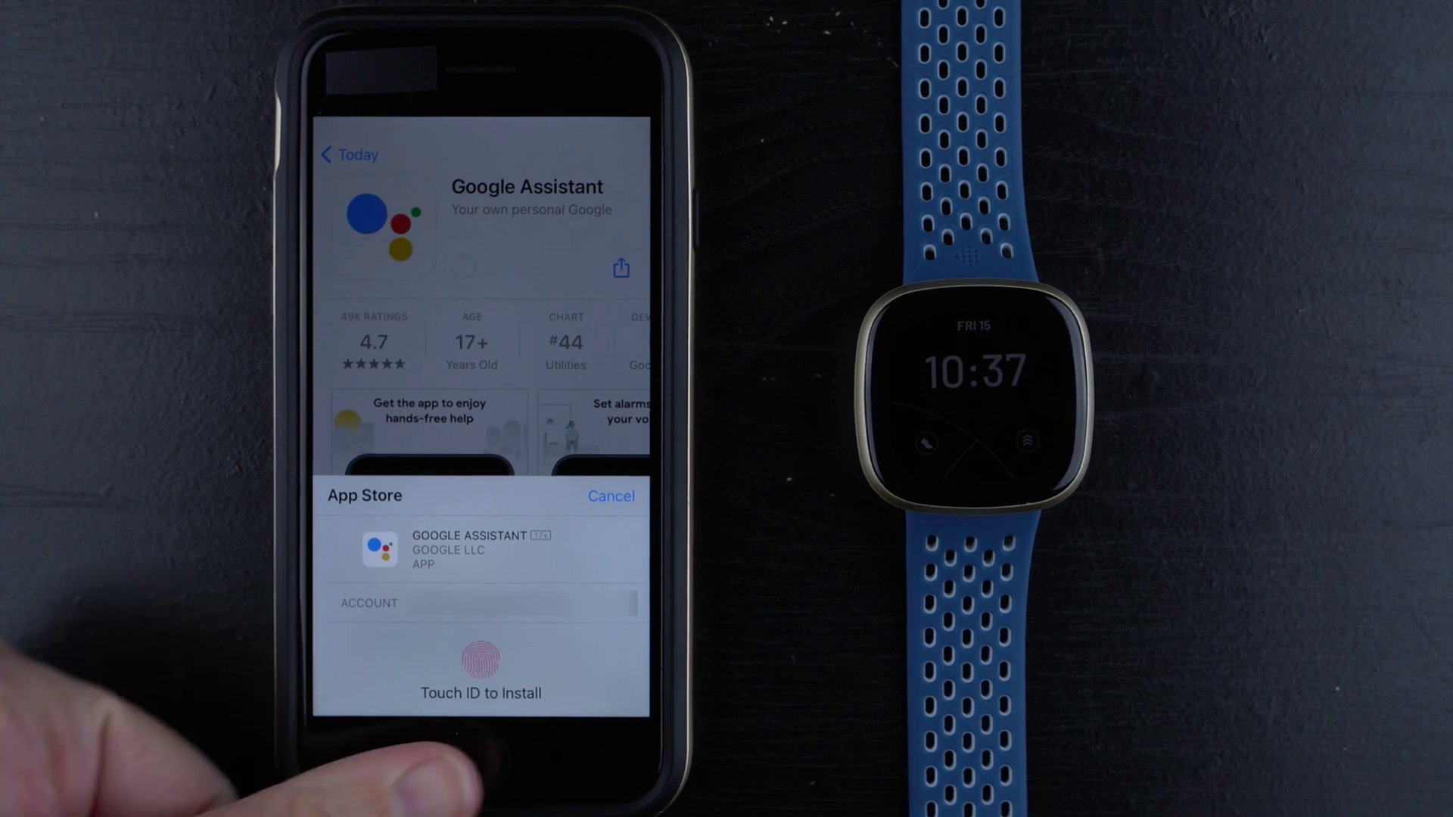
pyautogui.click(482, 764)
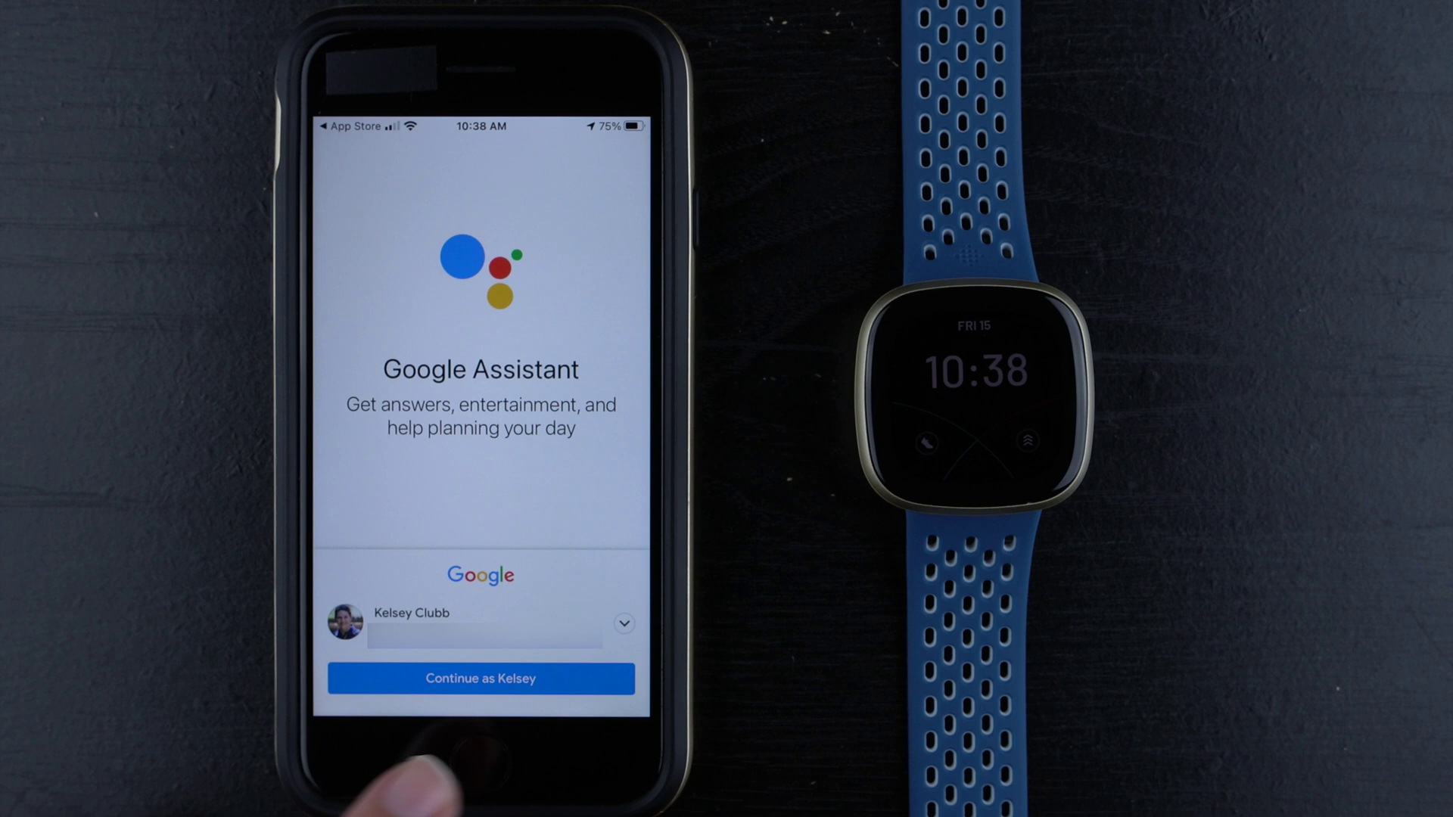
# Sign in to Google Assistant with the displayed Google account via 'Continue as'.
pyautogui.click(475, 678)
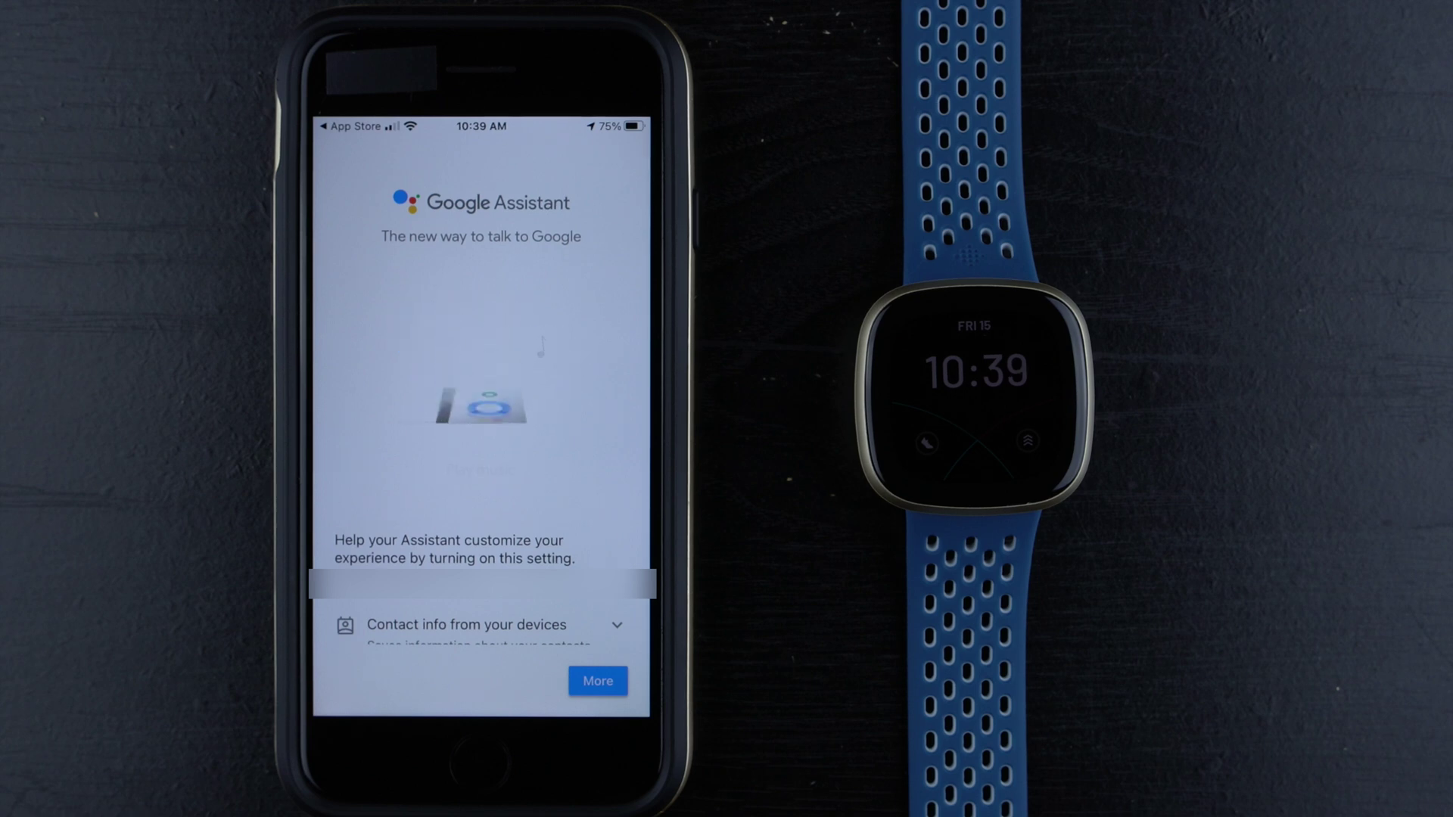
pyautogui.scroll(-5, 374, 578)
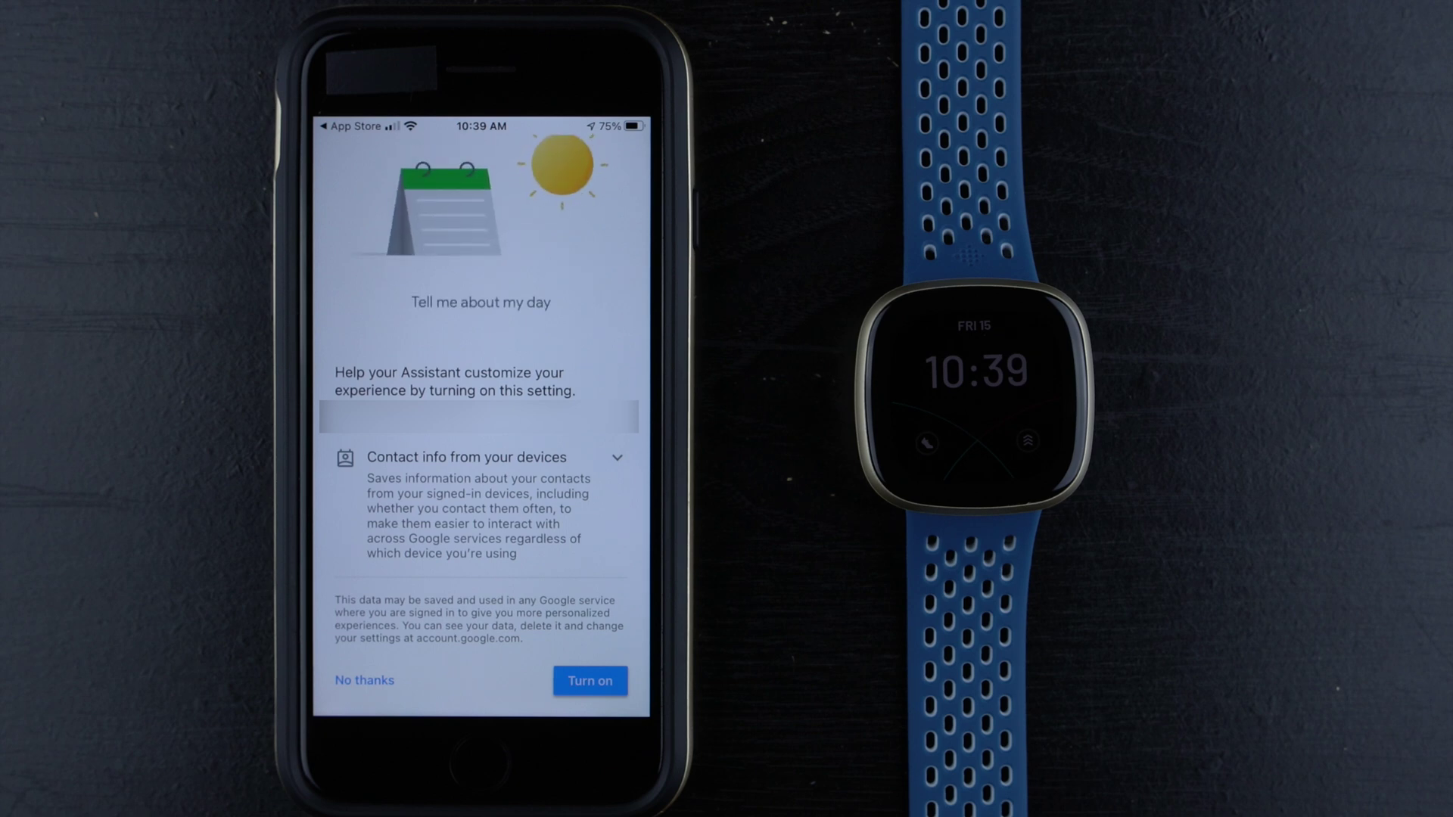
# Turn on 'Contact info from your devices' in the Google Assistant intro.
pyautogui.click(591, 681)
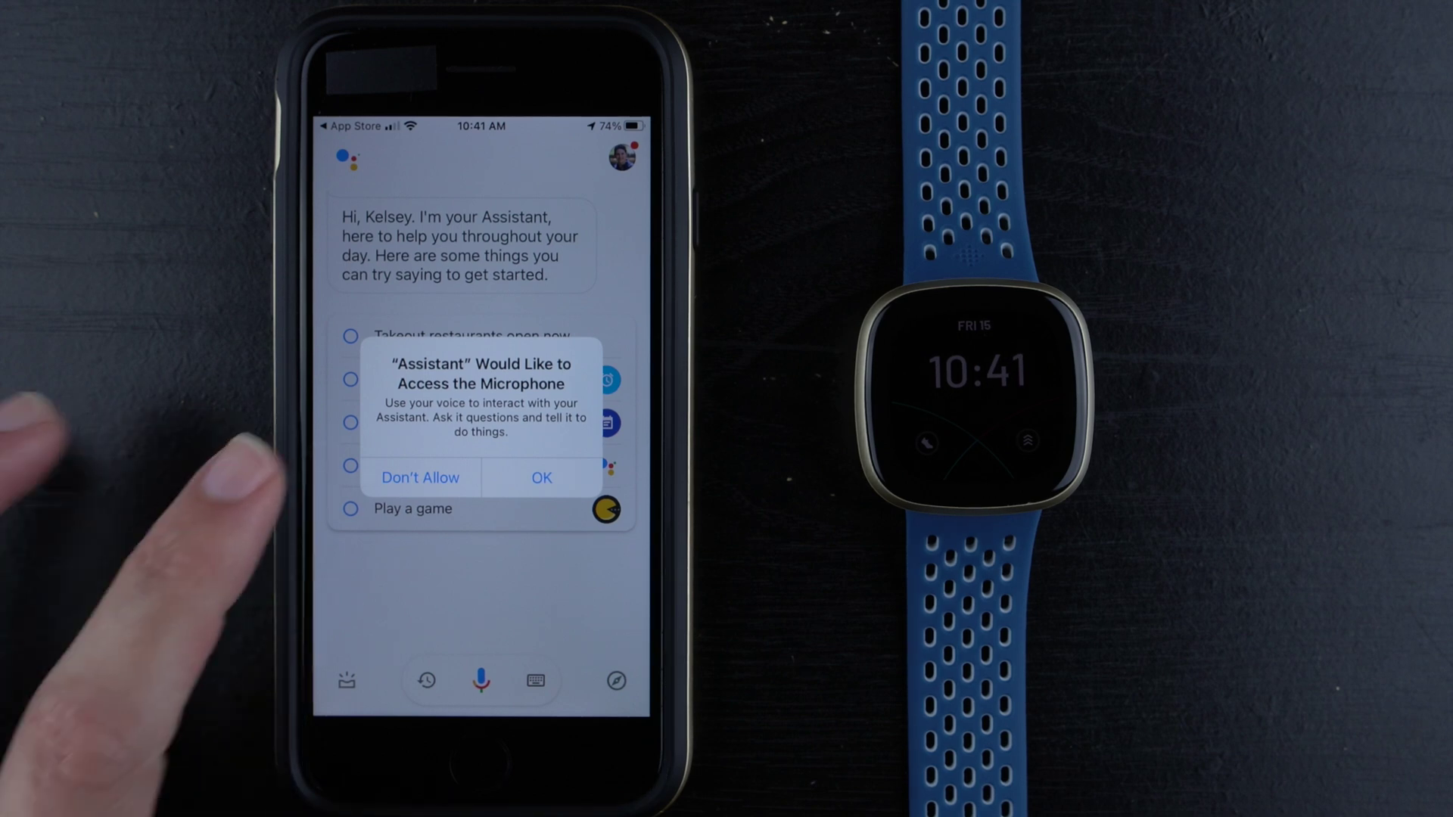
# Answer Google Assistant's microphone access request.
pyautogui.click(421, 476)
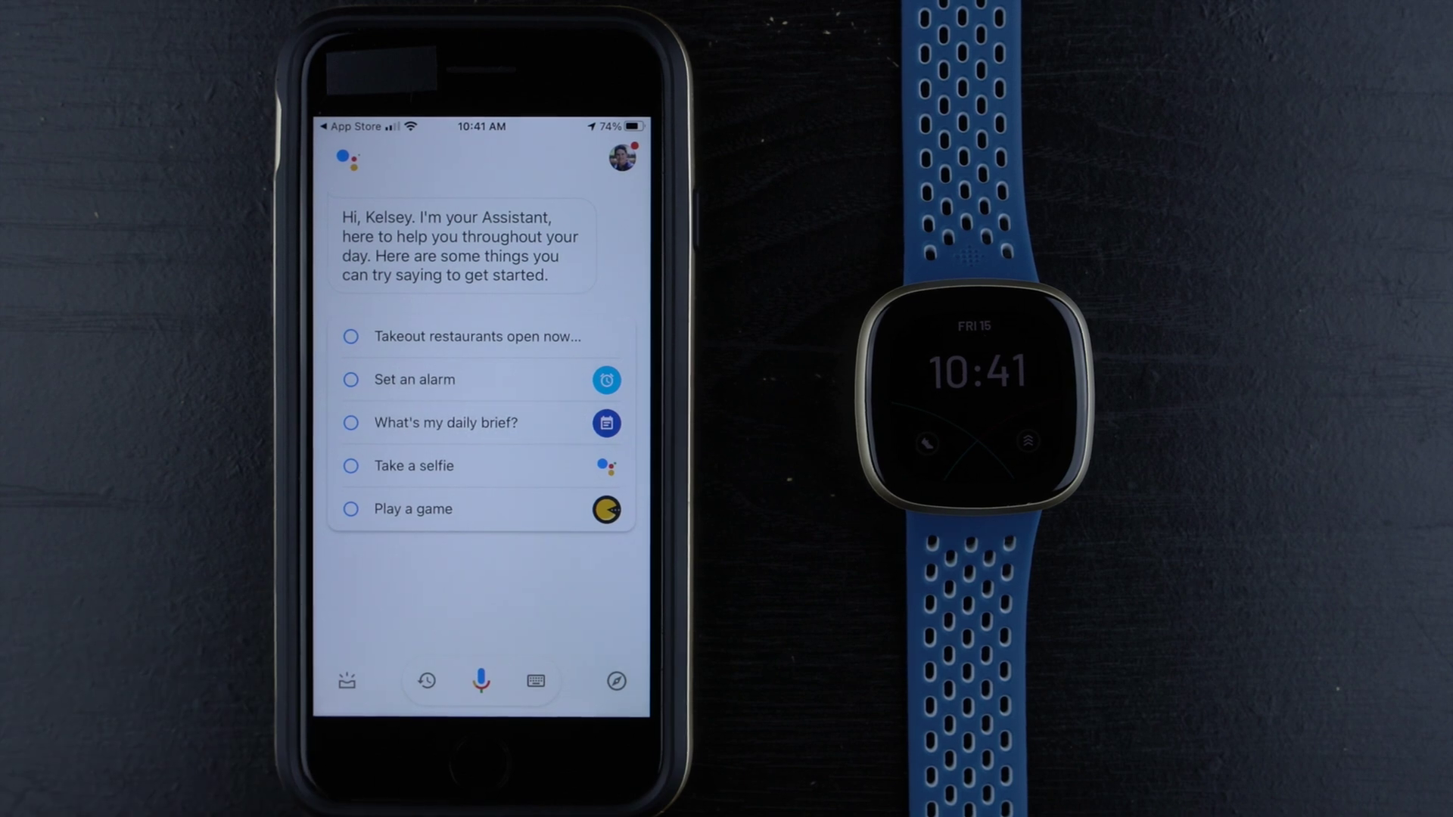
# Return home, reopen Fitbit, and resume Google Assistant activation for the Versa 3.
pyautogui.click(483, 766)
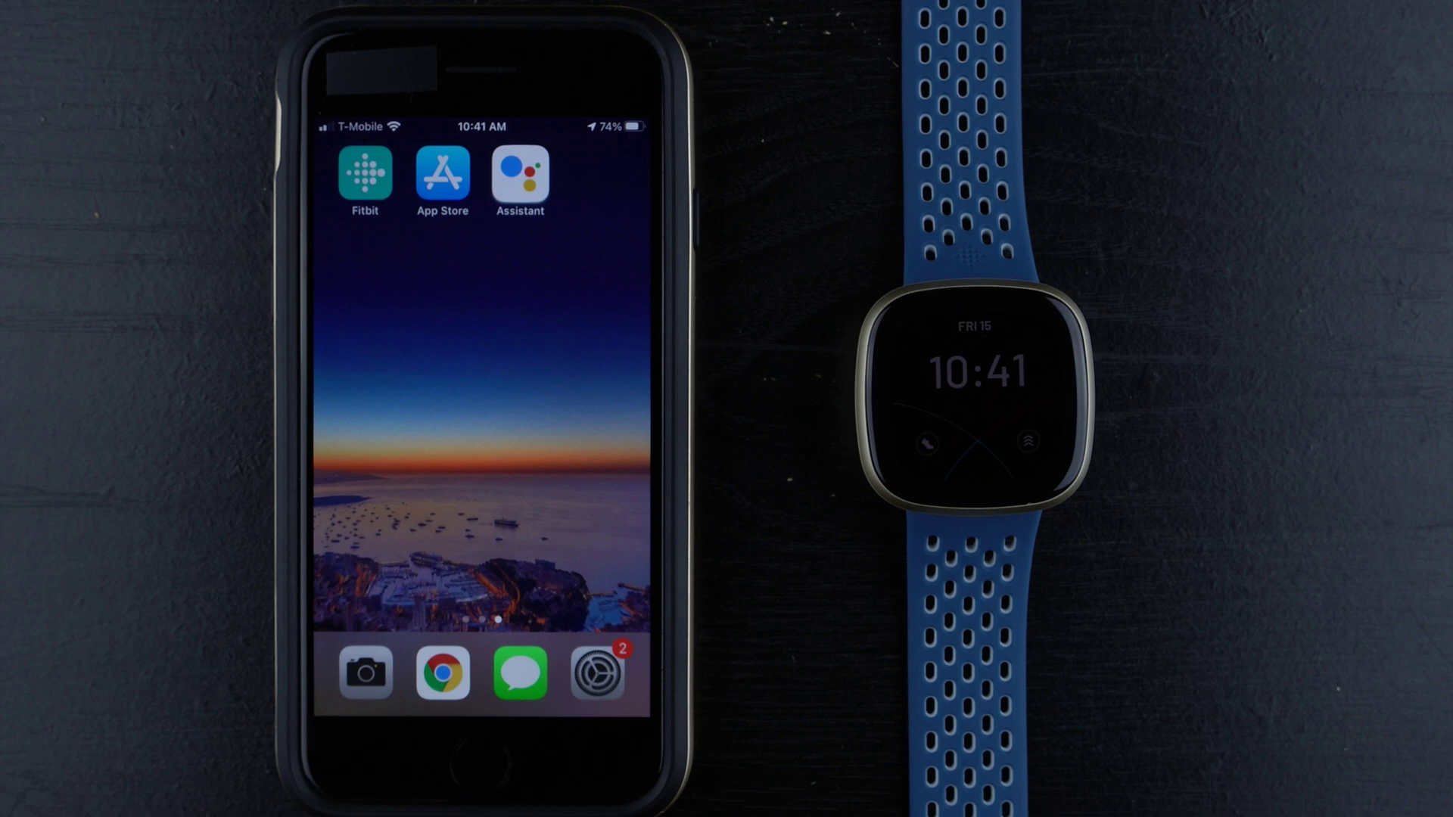
pyautogui.click(363, 170)
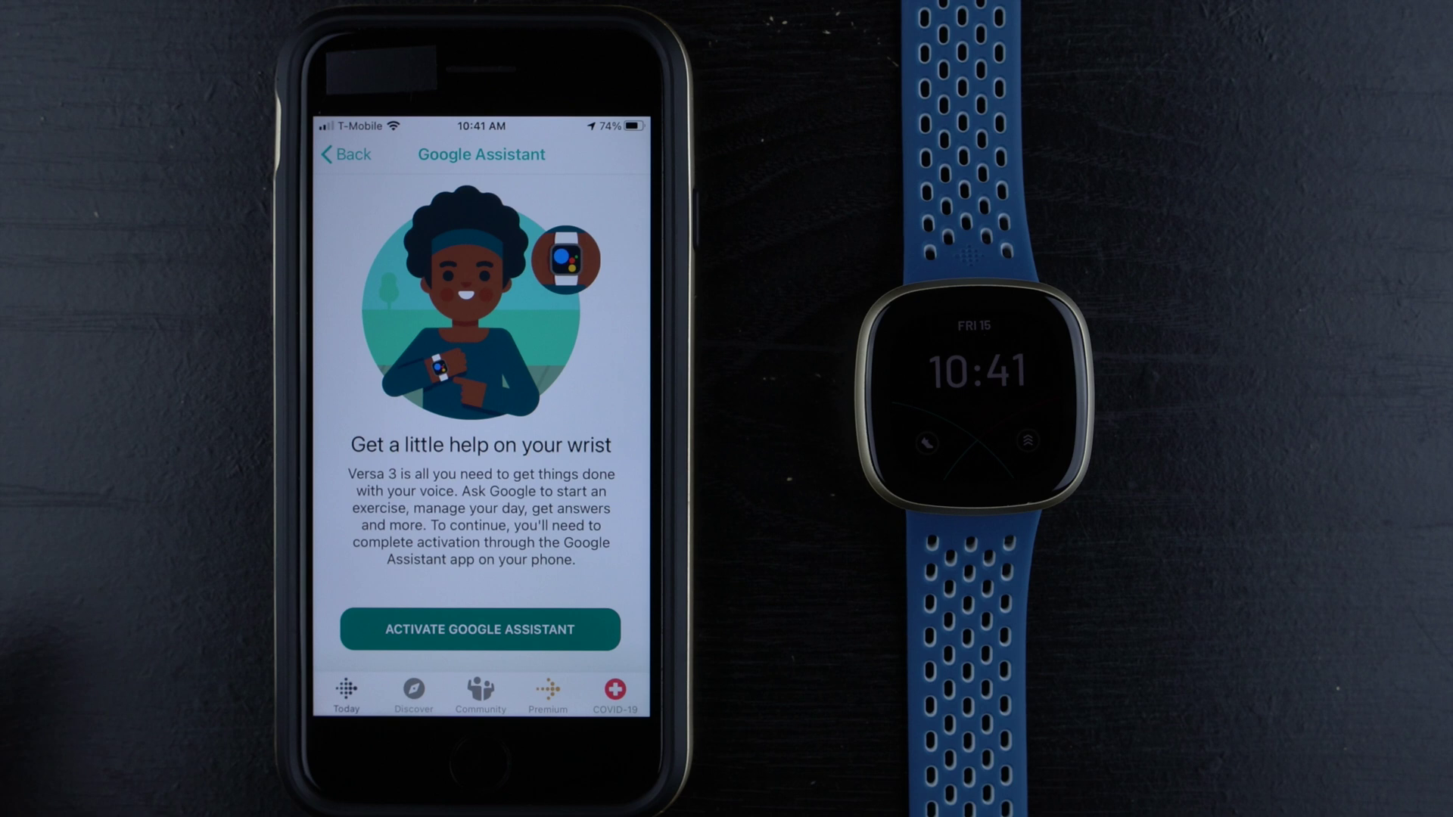
pyautogui.click(432, 628)
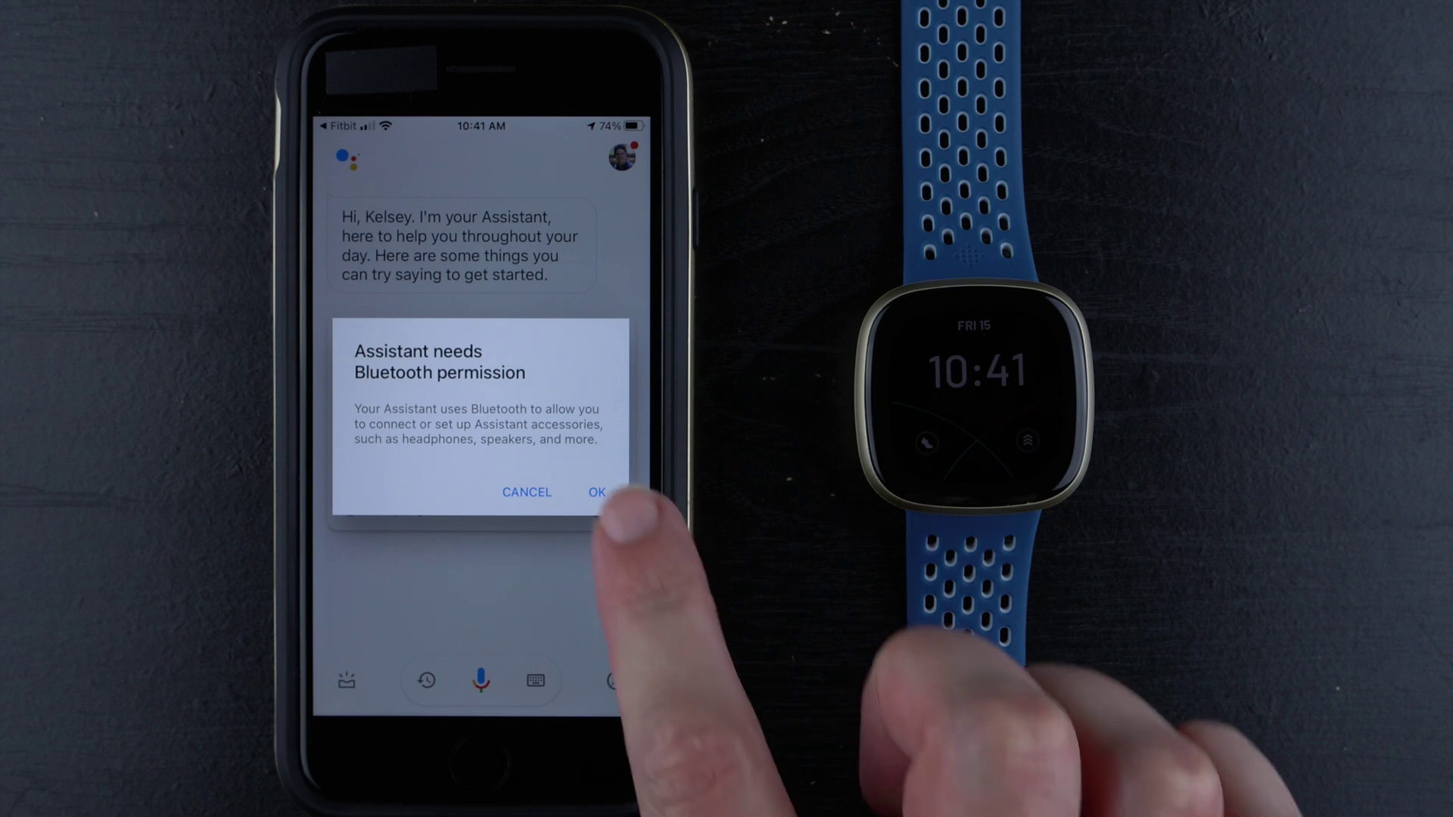
# Grant Google Assistant Bluetooth access in both the Assistant and iOS dialogs.
pyautogui.click(597, 491)
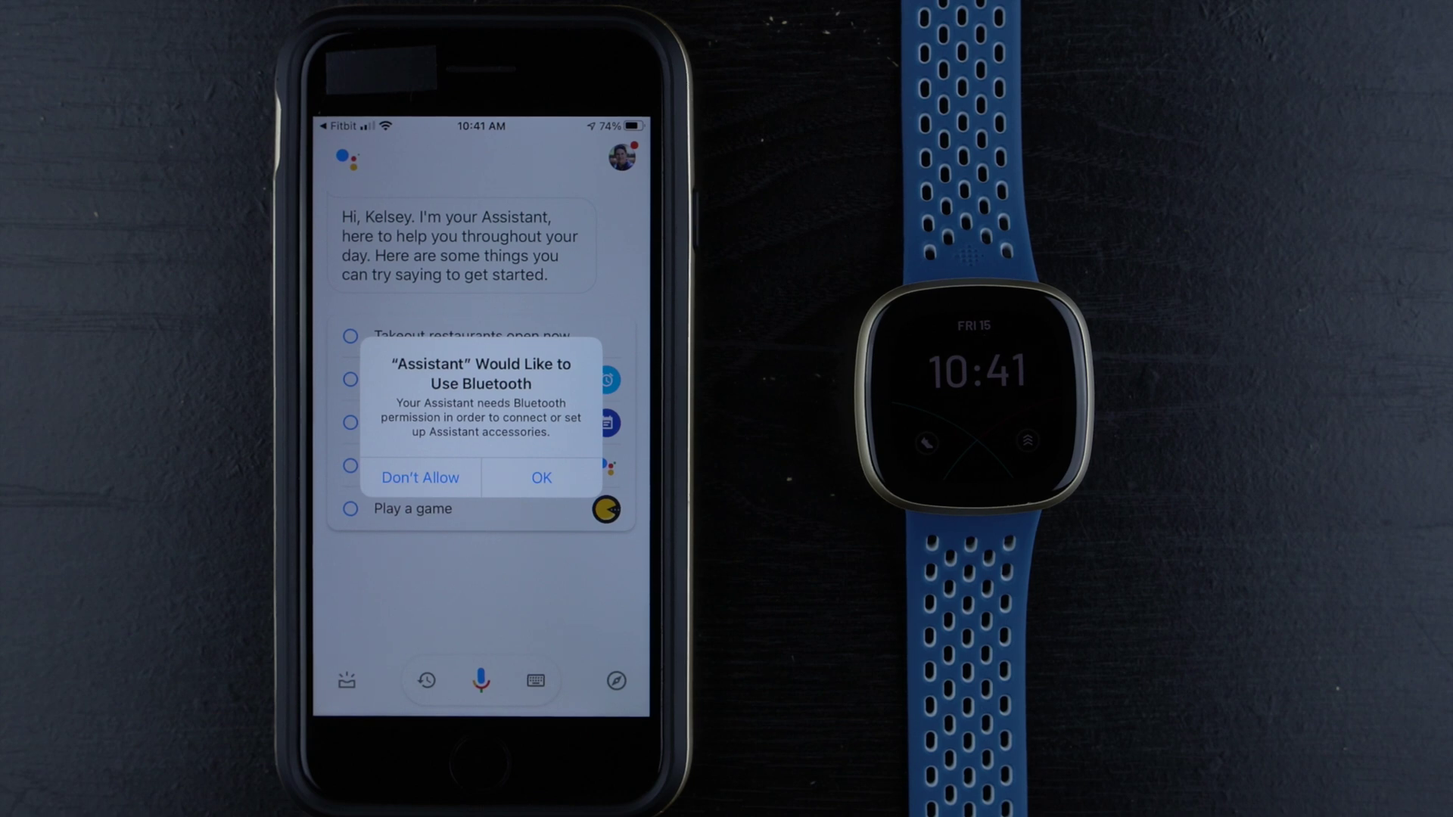
pyautogui.click(541, 477)
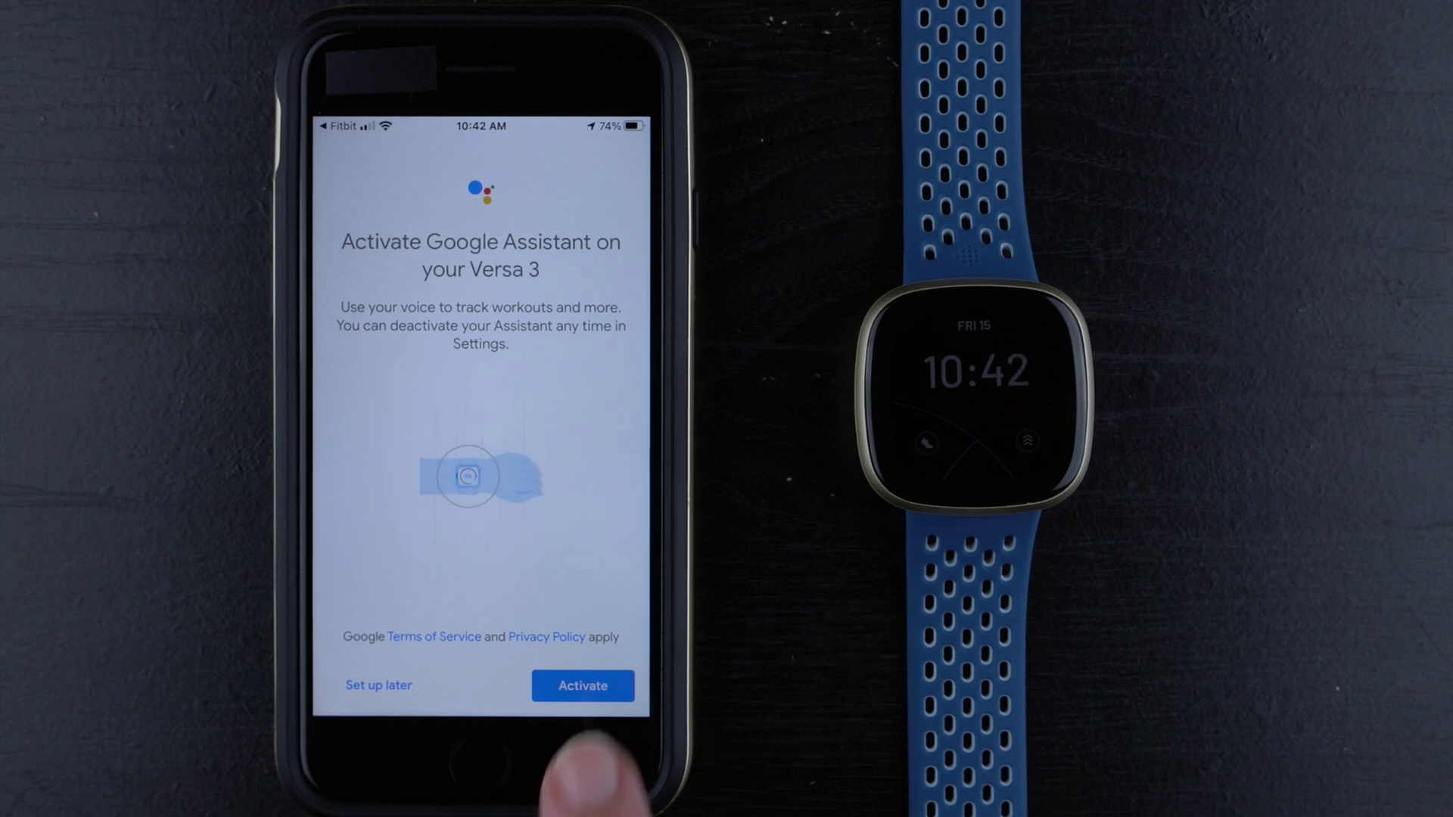
# Activate Google Assistant on the Versa 3 and wait for the watch to connect.
pyautogui.click(583, 684)
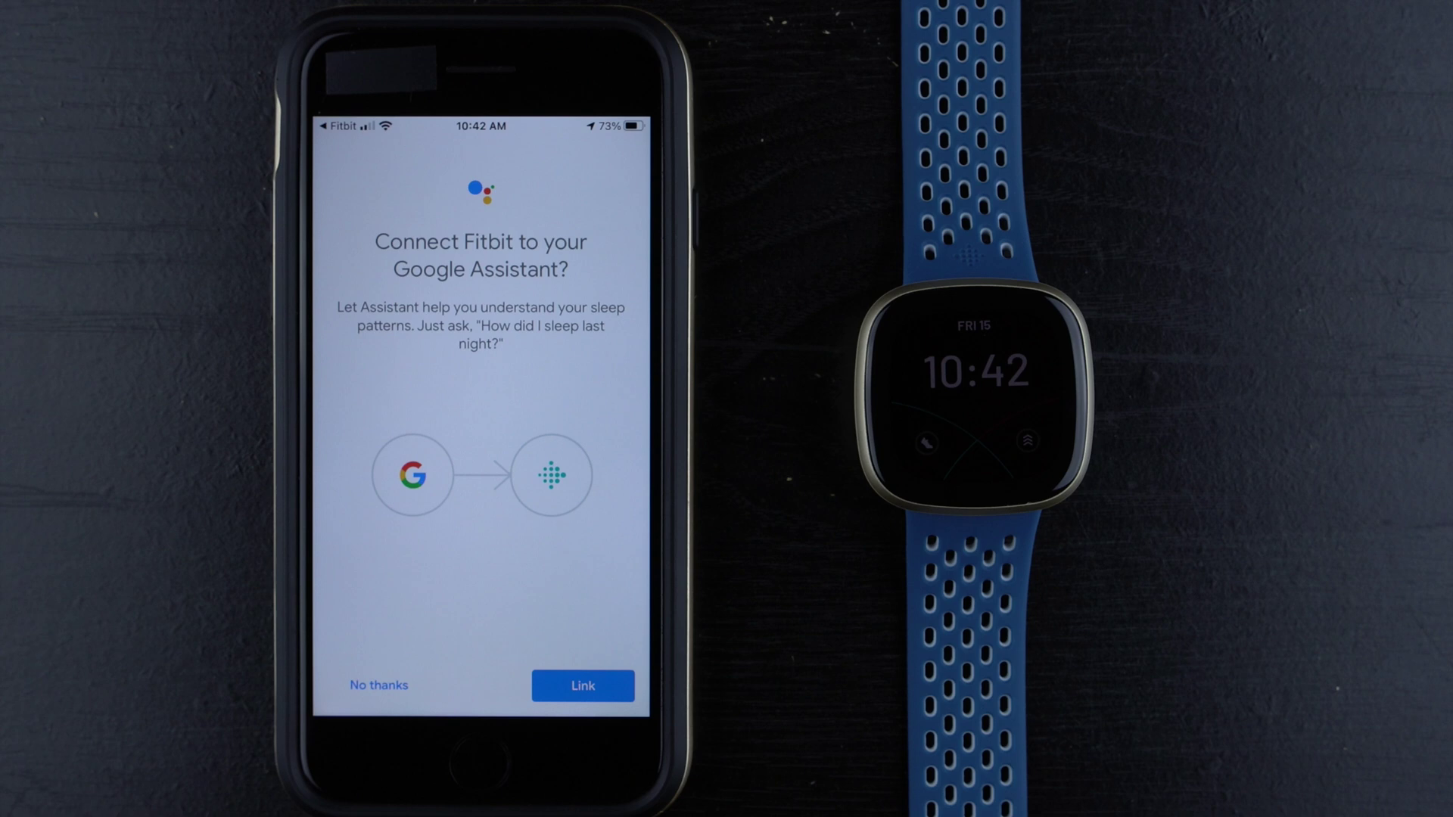
# Choose Link to connect Fitbit to Google Assistant for sleep insights.
pyautogui.click(583, 685)
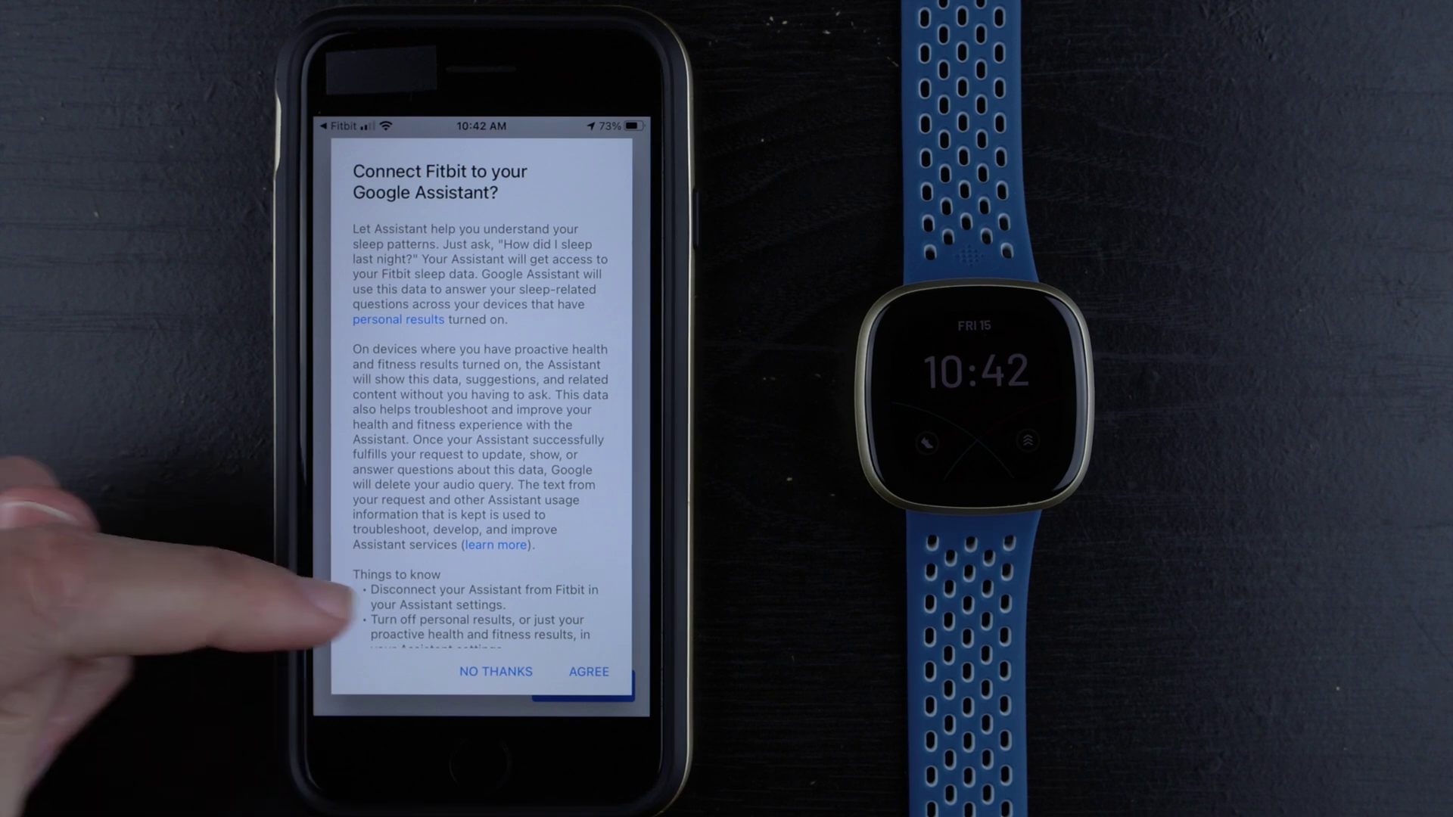
pyautogui.scroll(-3, 482, 432)
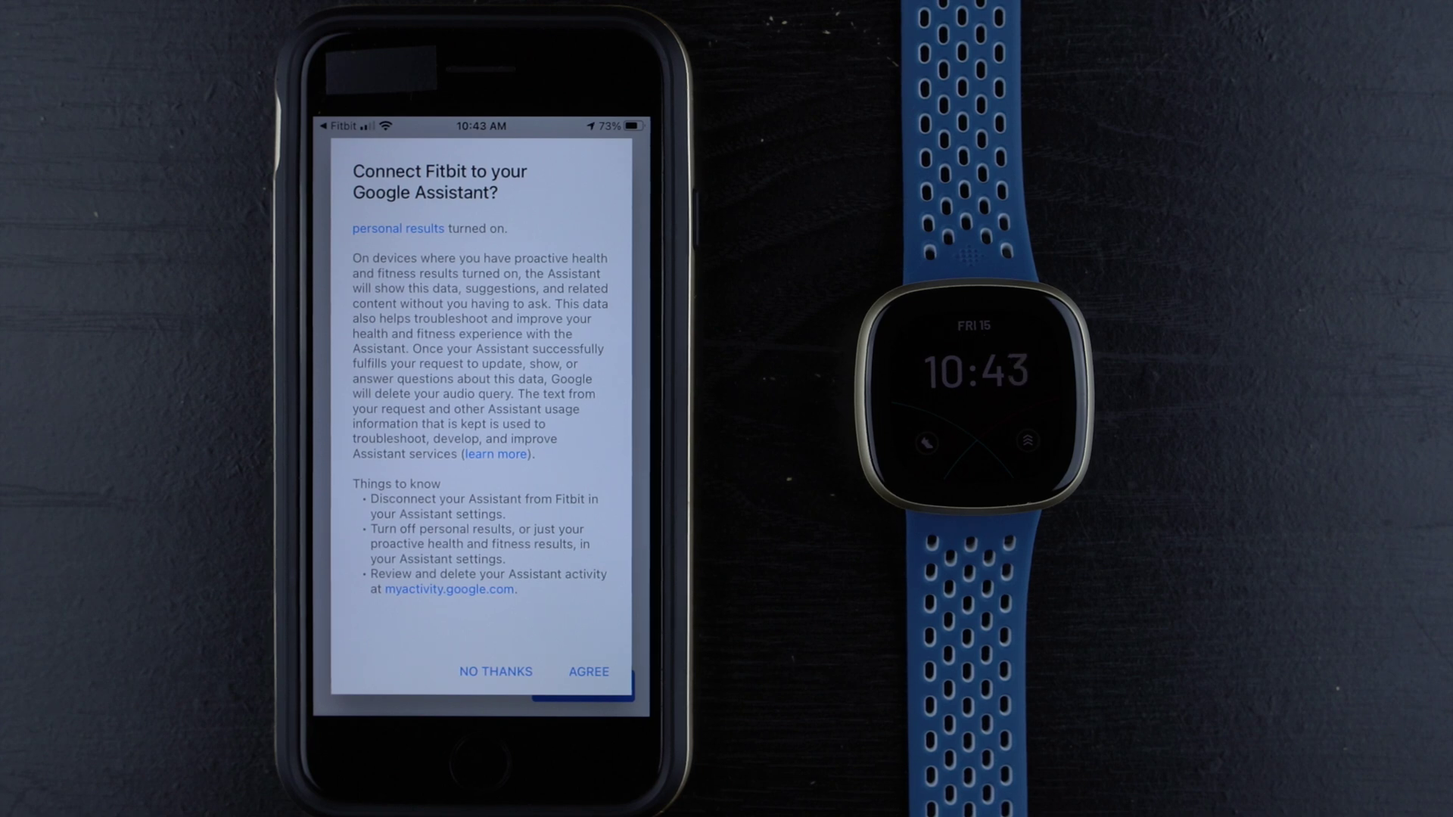
# Agree to the Fitbit linking terms and check All data, including sleep.
pyautogui.click(589, 670)
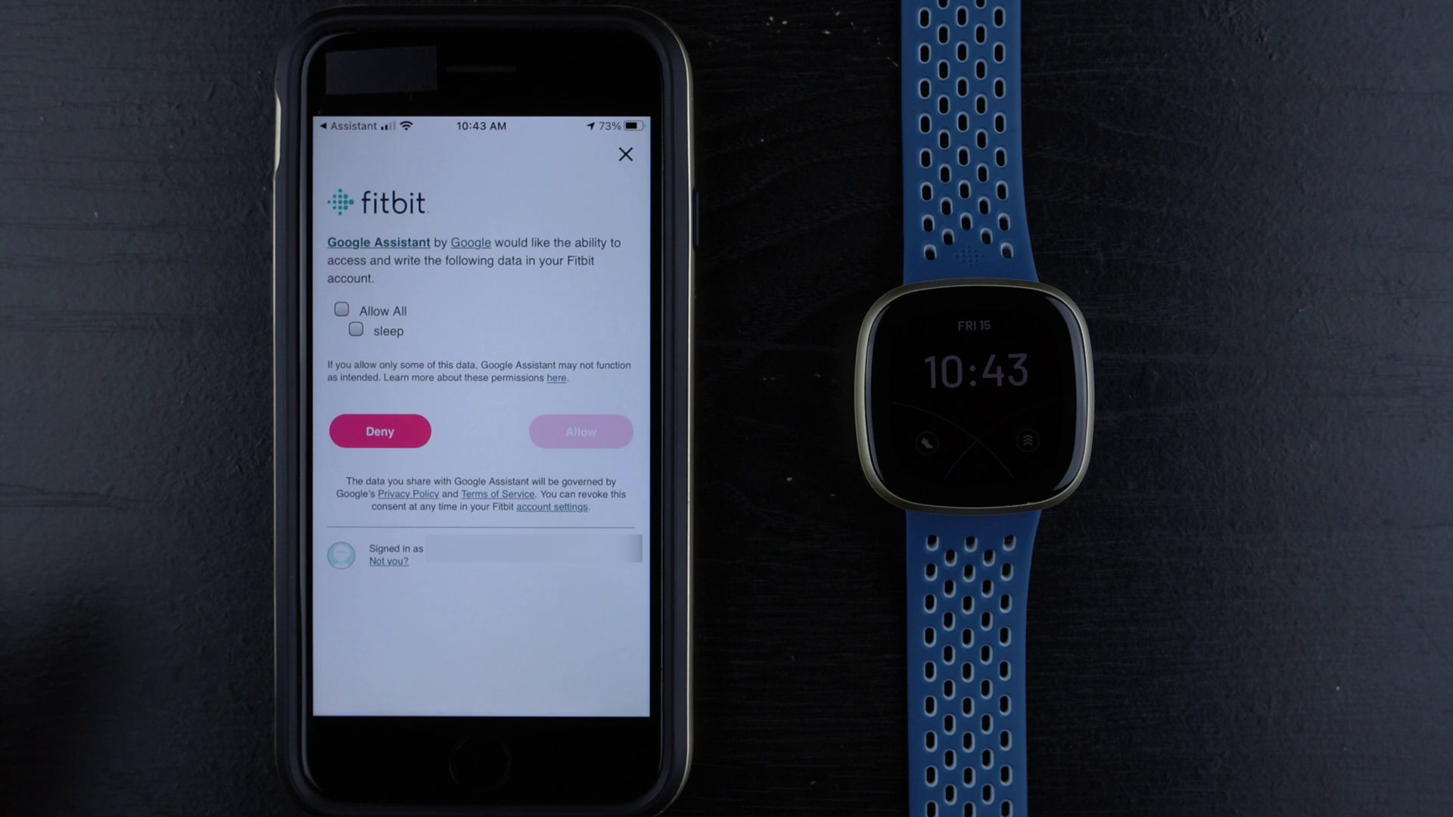
pyautogui.click(341, 309)
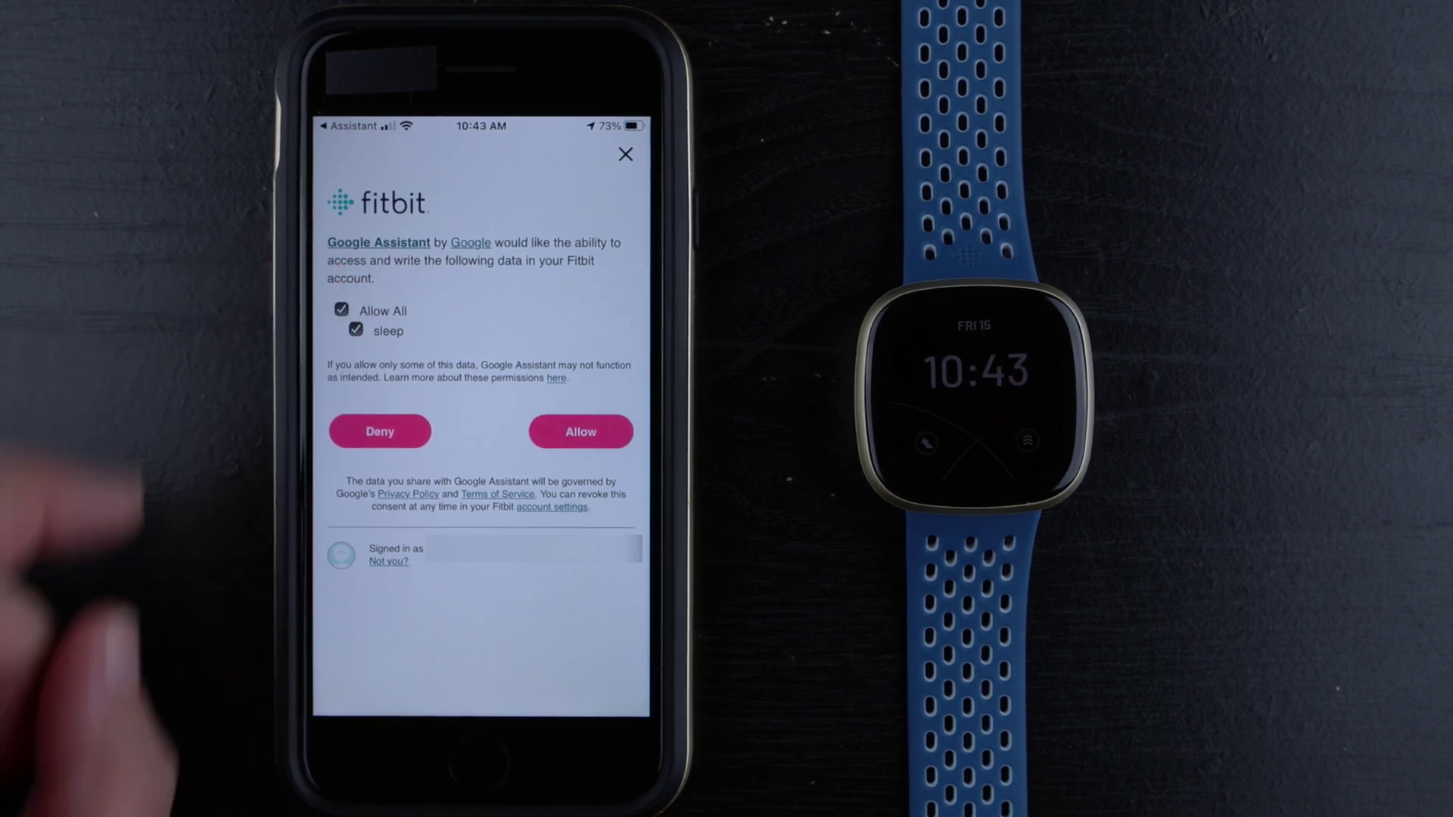
# Allow Google Assistant's Fitbit data access, then turn on personal results for the Versa 3.
pyautogui.click(581, 431)
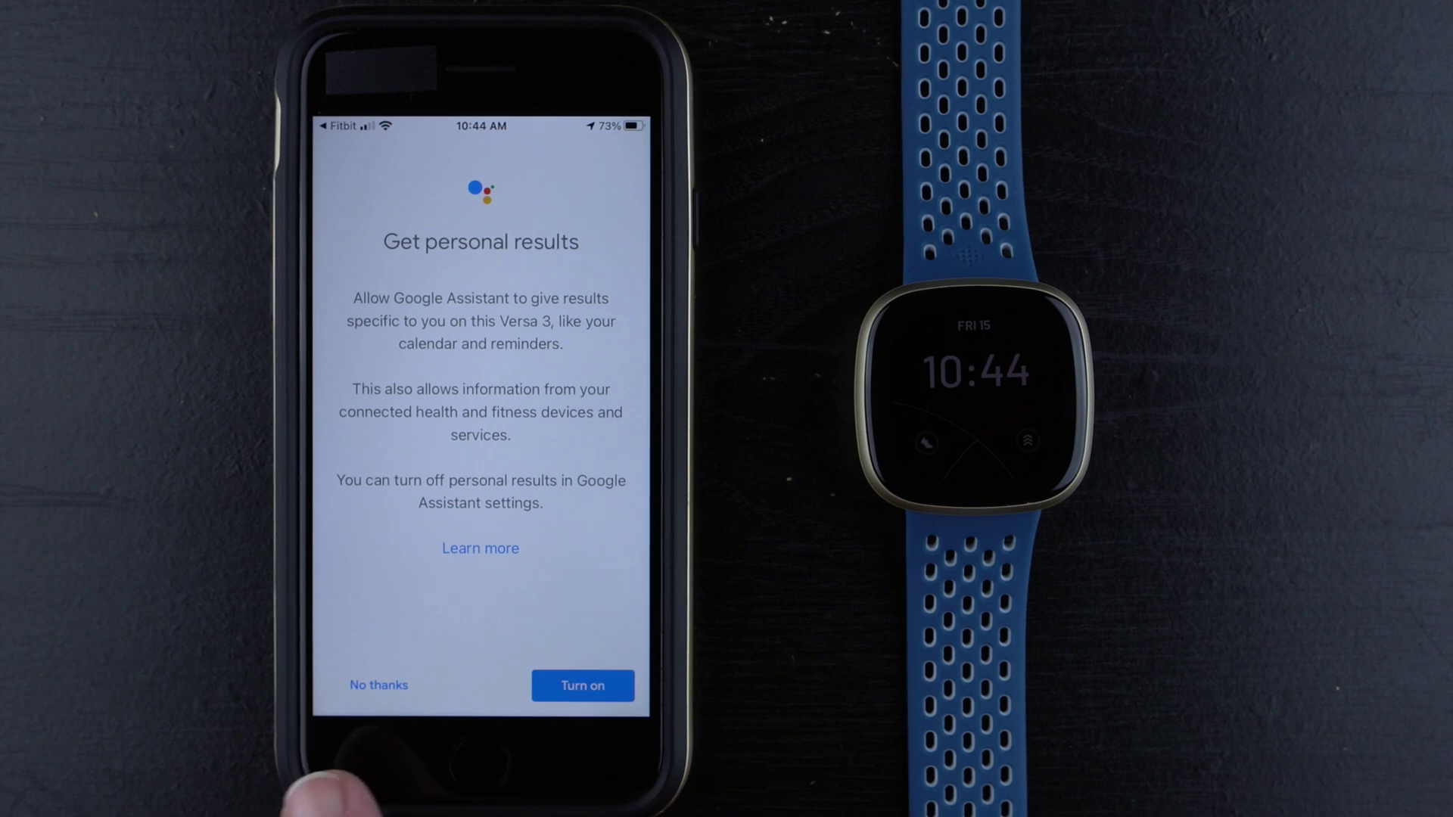
pyautogui.click(583, 685)
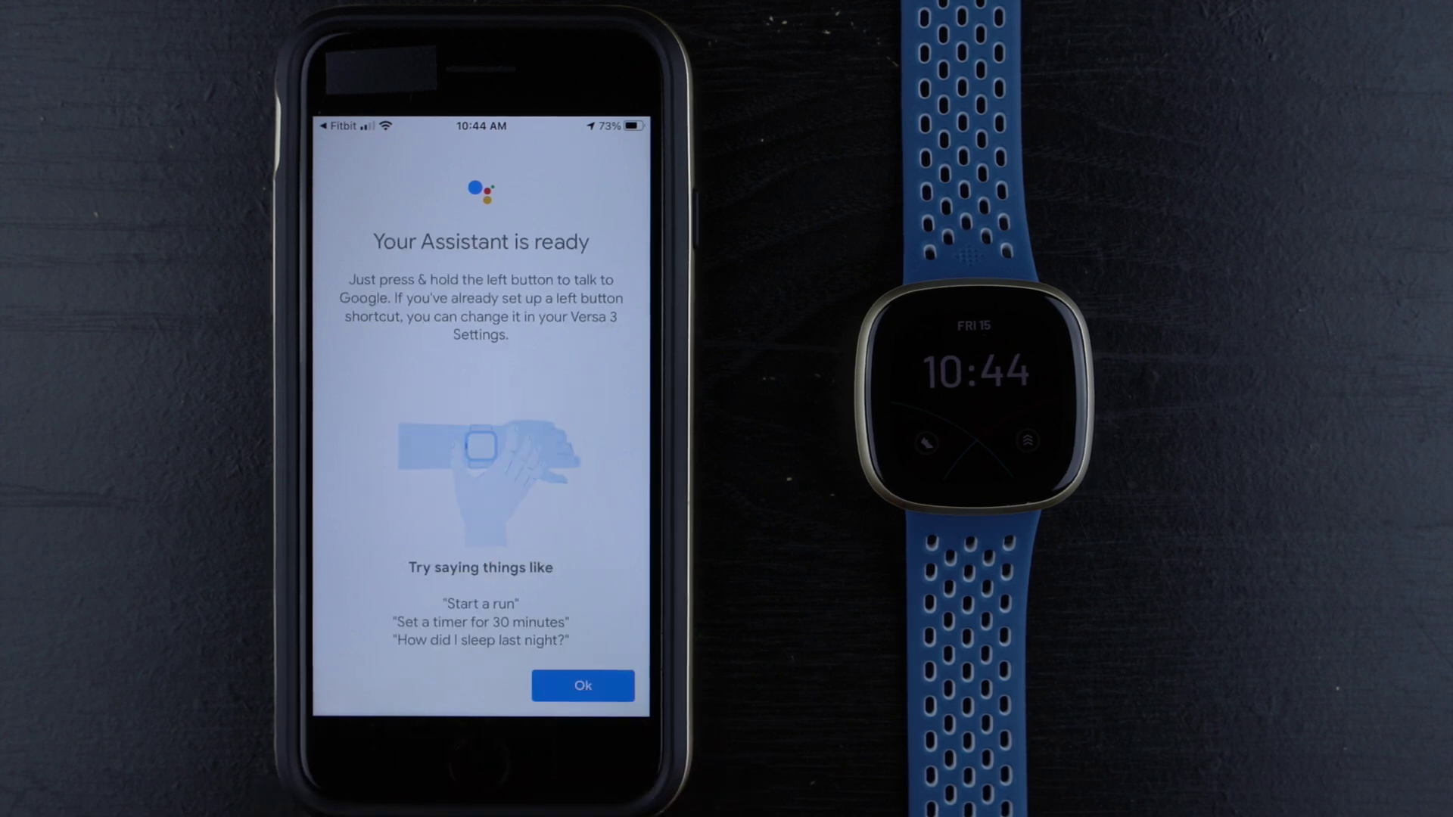